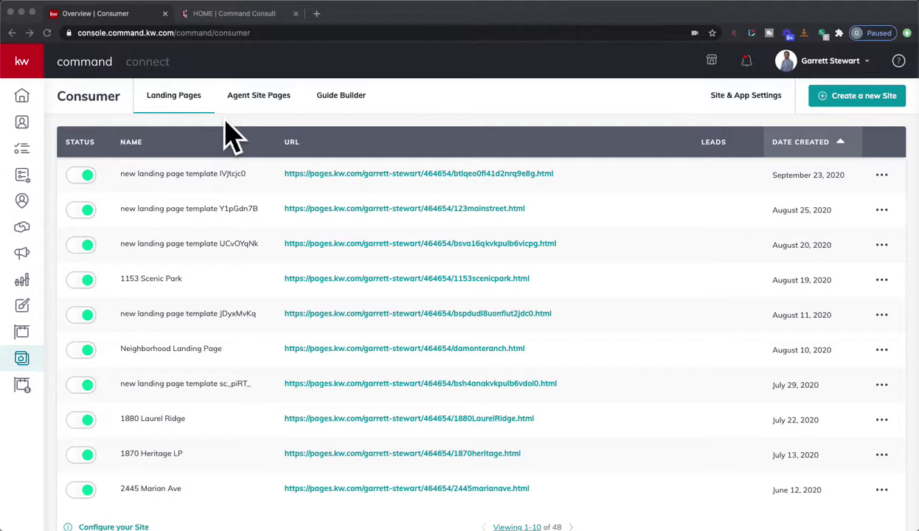
# - Create a new site as a standalone page, opening a blank landing page editor
pyautogui.click(856, 115)
pyautogui.click(857, 114)
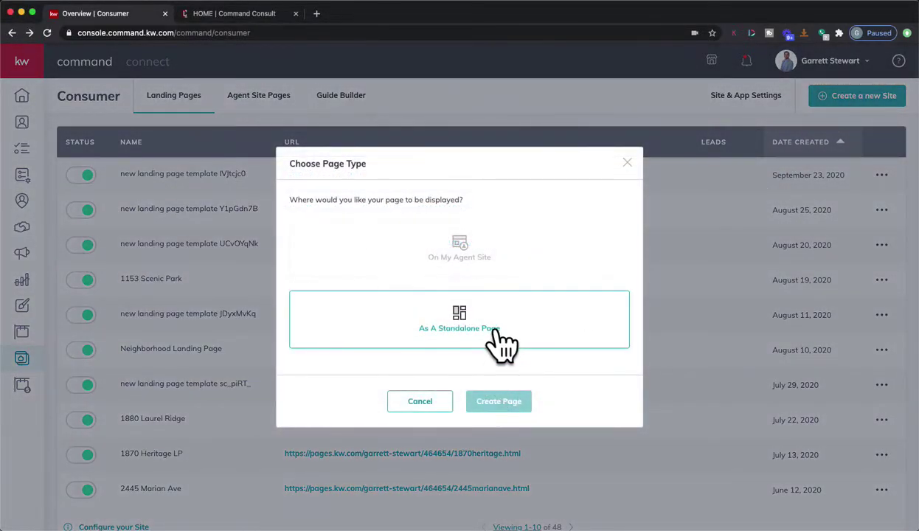
pyautogui.click(502, 340)
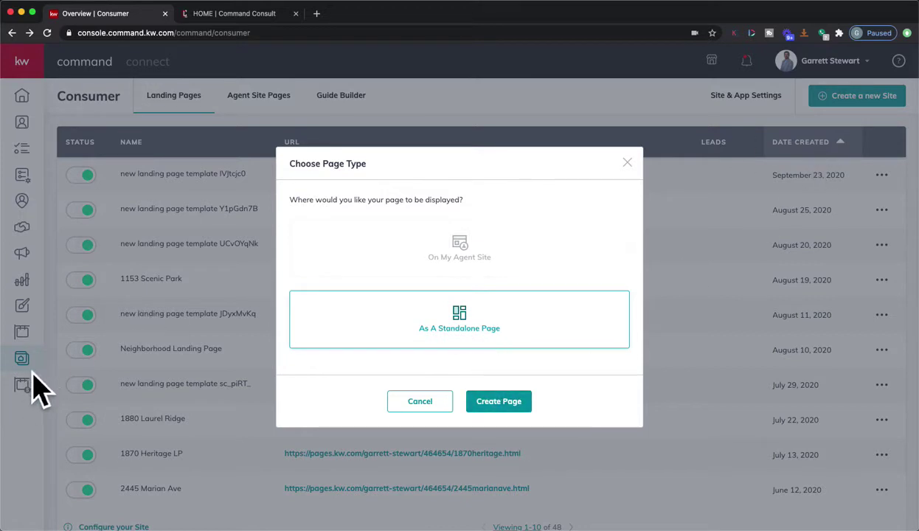
pyautogui.click(518, 405)
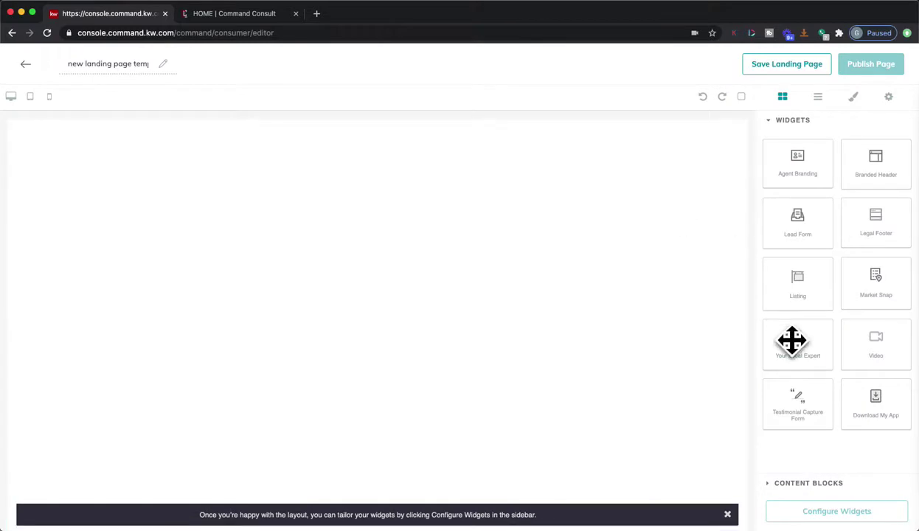
# - Show the Content Blocks in the sidebar so the Image and Text blocks are available
pyautogui.click(788, 483)
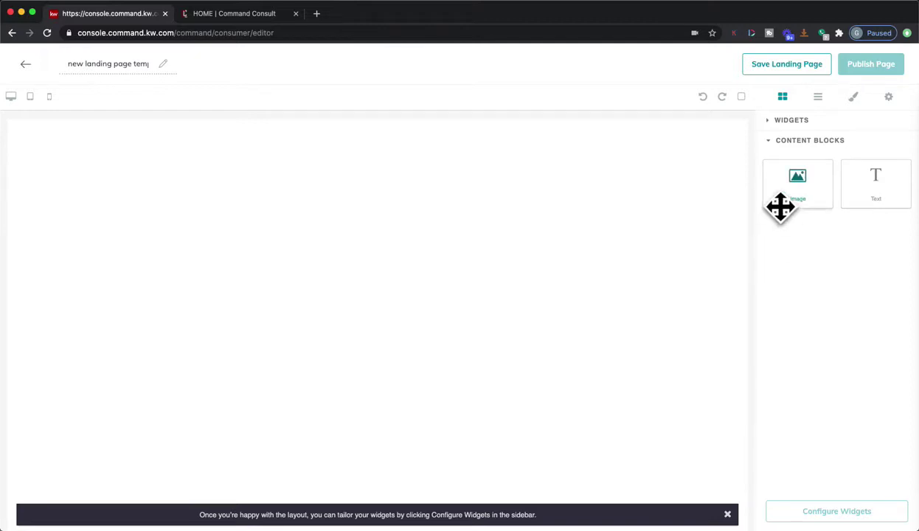
# - Drop an Image block at the page top and fill it with the uploaded 1905 Queen-8.jpg photo
pyautogui.moveTo(780, 206); pyautogui.dragTo(687, 198)
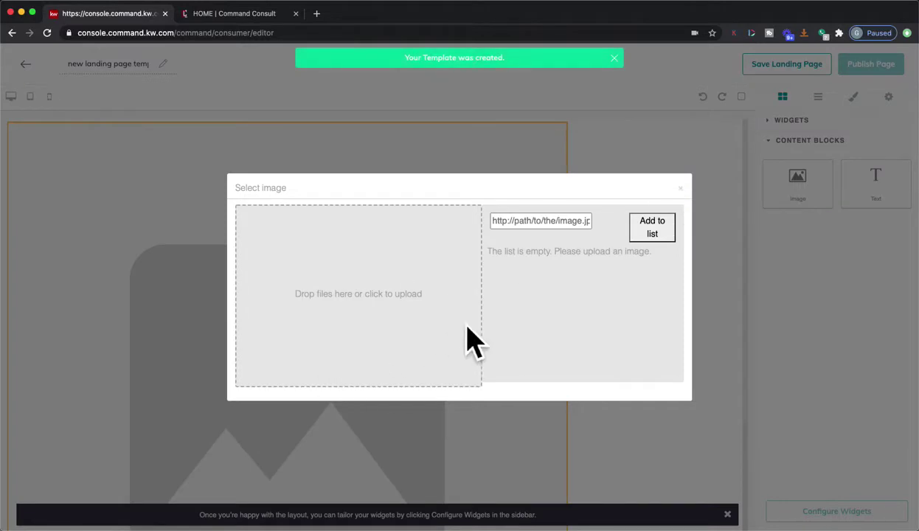
pyautogui.click(342, 307)
pyautogui.doubleClick(303, 83)
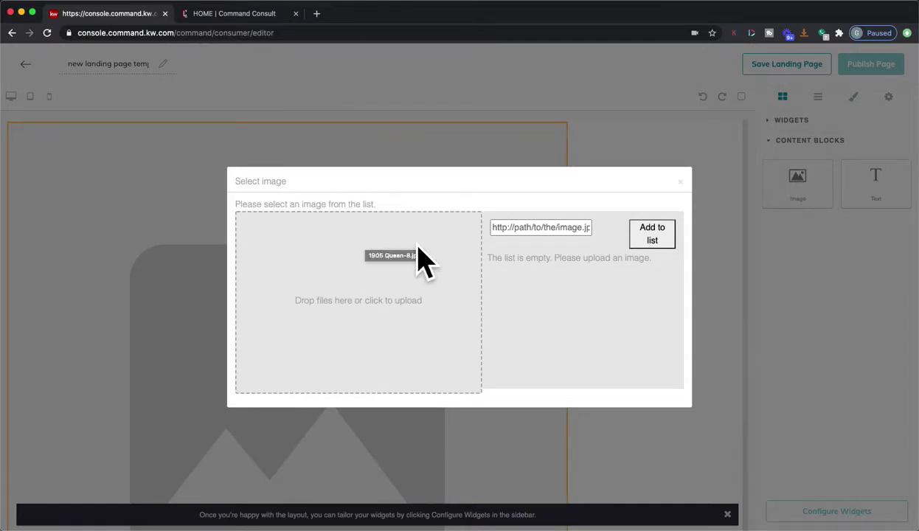
pyautogui.moveTo(494, 377); pyautogui.dragTo(572, 345)
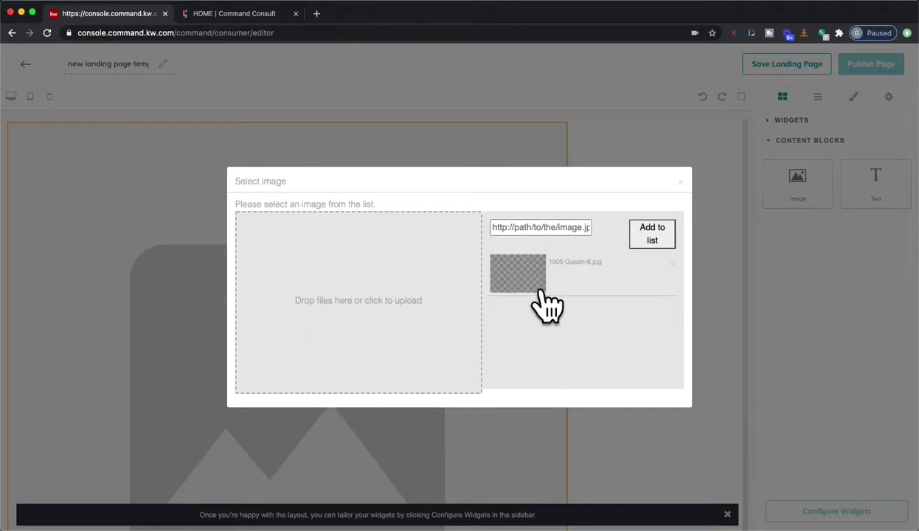
pyautogui.click(540, 278)
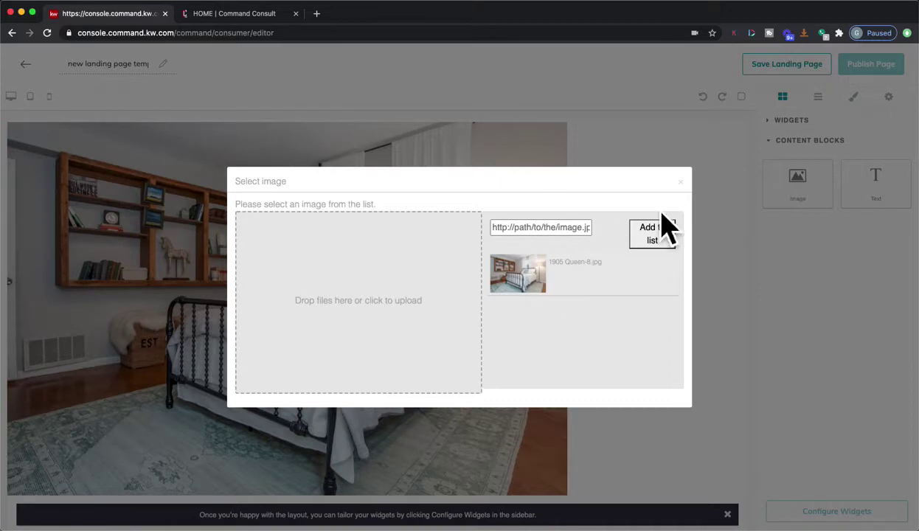
pyautogui.click(680, 181)
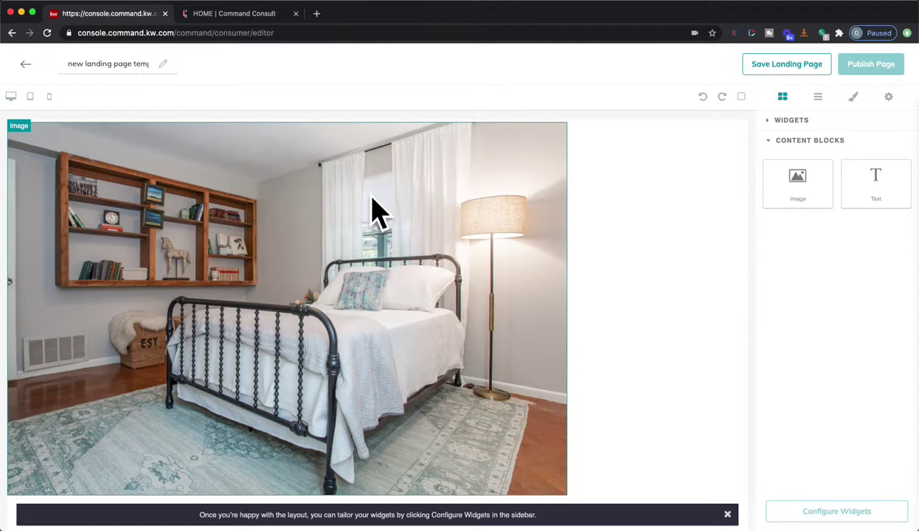
# - Switch the bedroom image's Dimension max width unit to percent
pyautogui.click(521, 217)
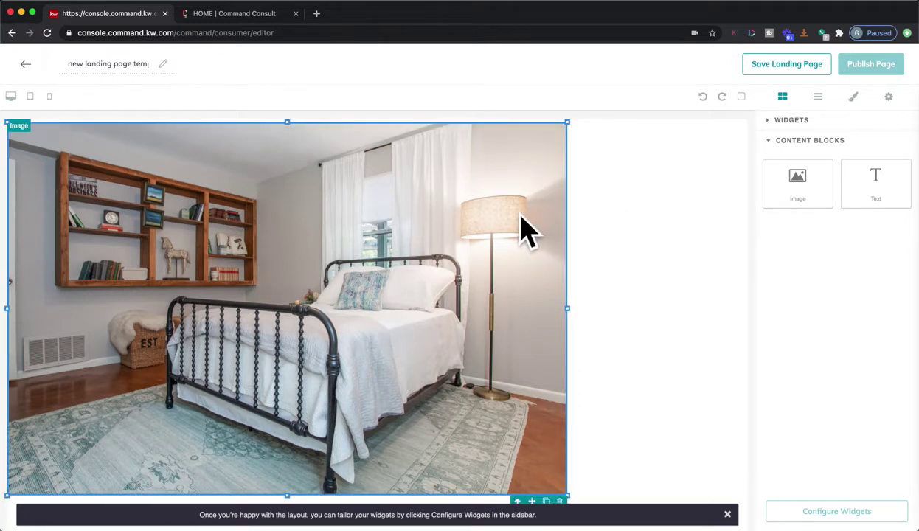
pyautogui.click(863, 104)
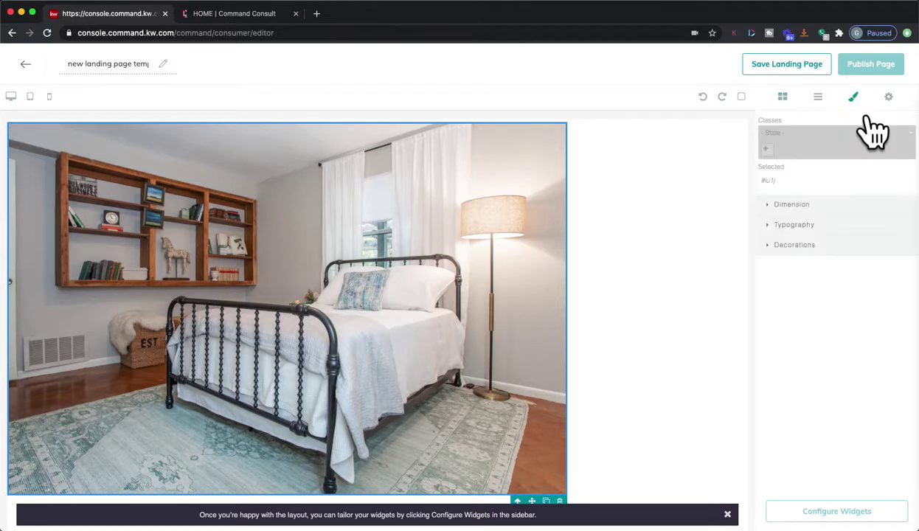
pyautogui.click(833, 214)
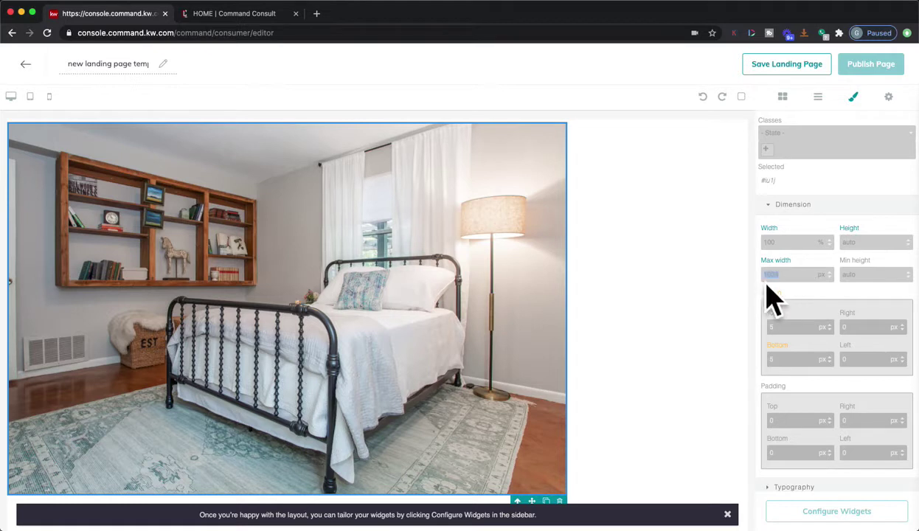
pyautogui.doubleClick(798, 274)
pyautogui.click(825, 275)
pyautogui.click(837, 287)
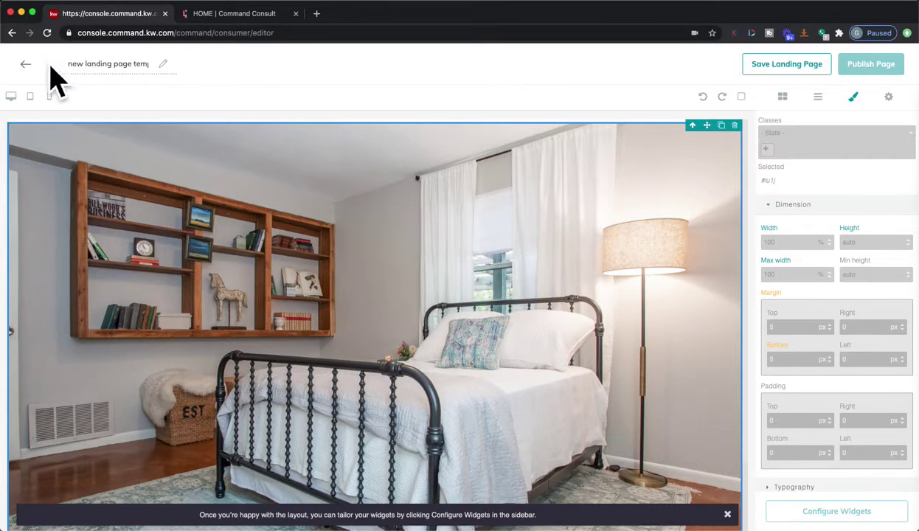
# - Preview the page at tablet and mobile widths, then return to desktop view
pyautogui.click(30, 97)
pyautogui.click(50, 96)
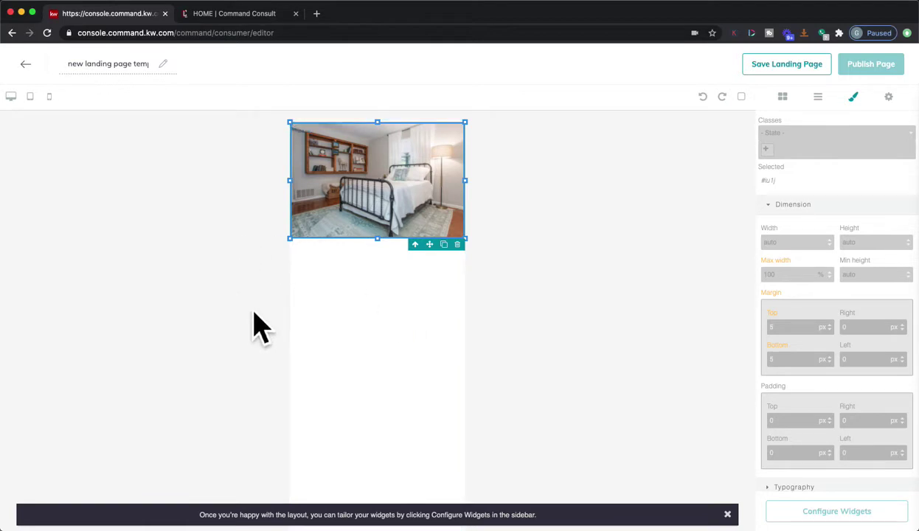
pyautogui.click(31, 98)
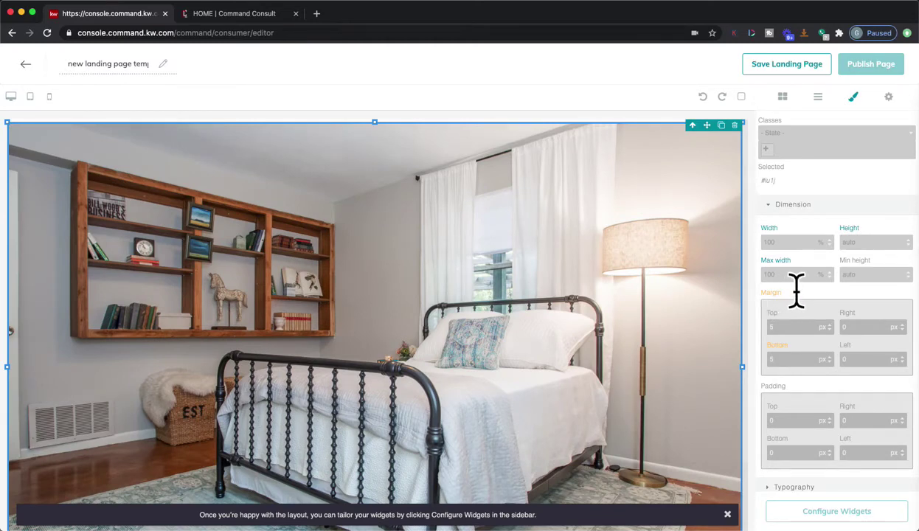
# - Enter 1024 as the image's max width
pyautogui.moveTo(795, 277); pyautogui.dragTo(758, 286)
pyautogui.write('1024')
pyautogui.press('Return')
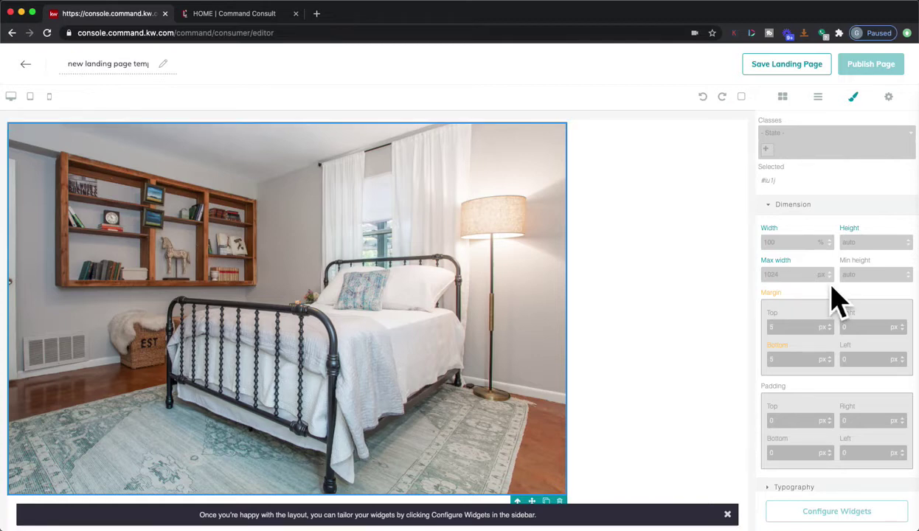
# - Change the max width unit to percent and set it to 70%
pyautogui.click(826, 277)
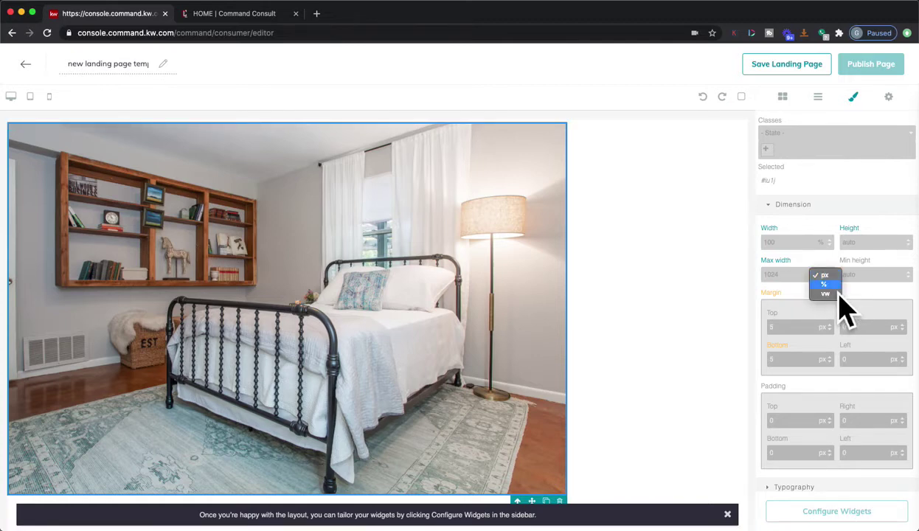
pyautogui.click(824, 284)
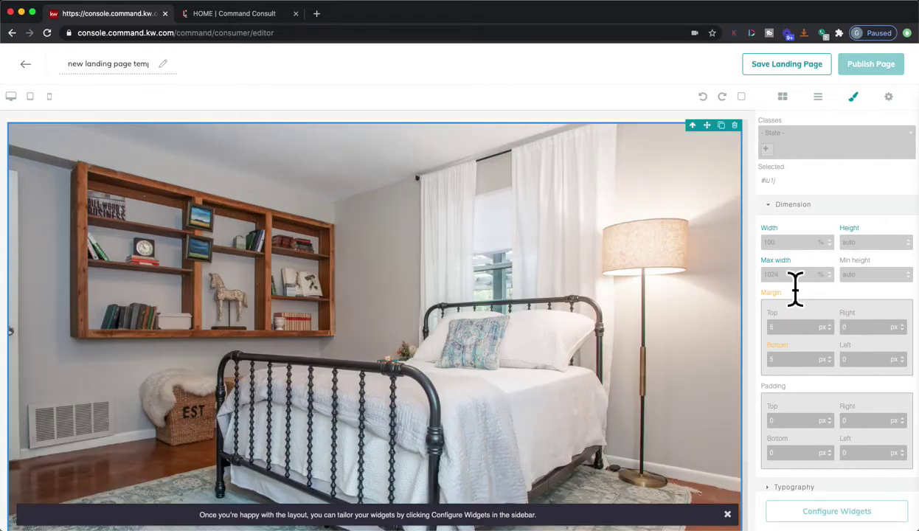
pyautogui.moveTo(785, 275); pyautogui.dragTo(737, 295)
pyautogui.write('70')
pyautogui.press('Return')
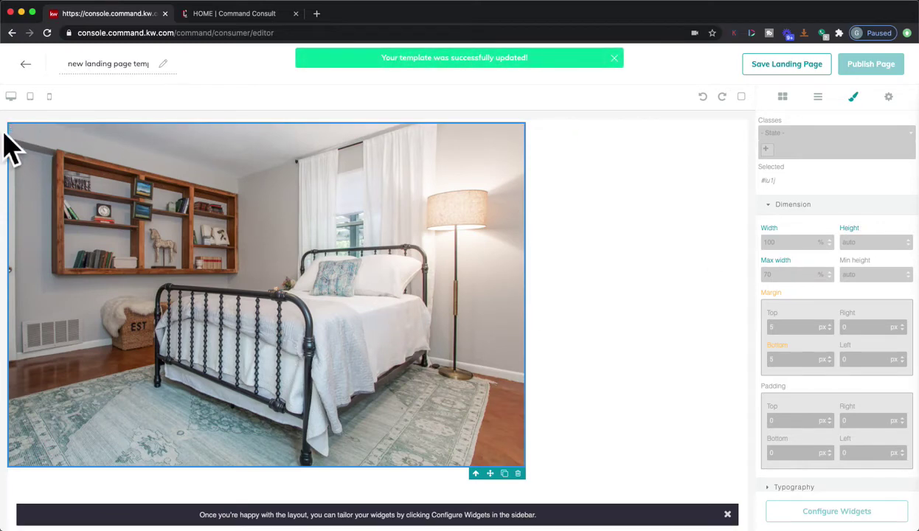
# - Preview the page at tablet and mobile widths, ending on the tablet view
pyautogui.click(30, 96)
pyautogui.click(49, 95)
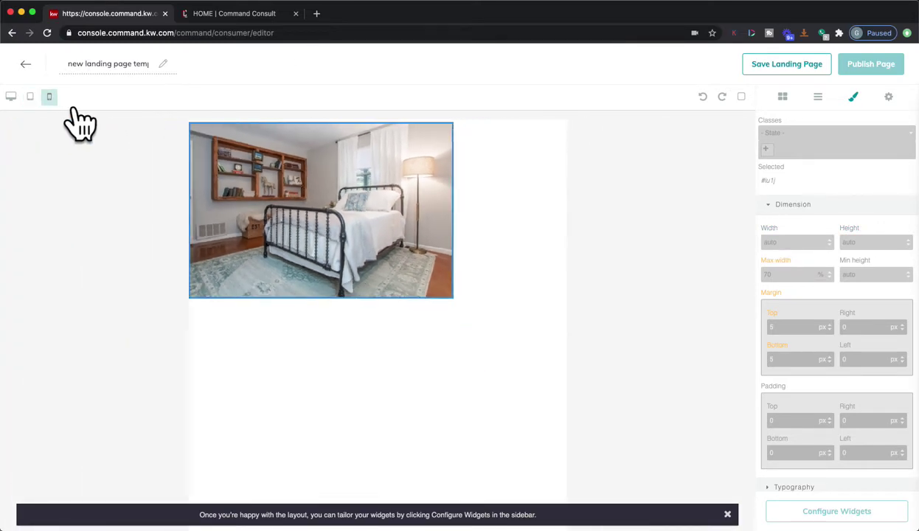
pyautogui.click(30, 96)
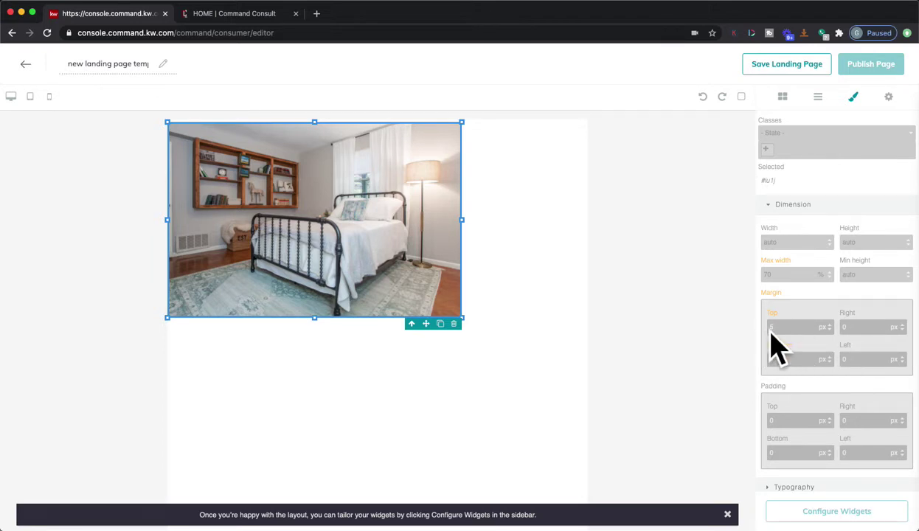
# - Set the image's right and left margins to 15% each
pyautogui.click(899, 331)
pyautogui.click(896, 336)
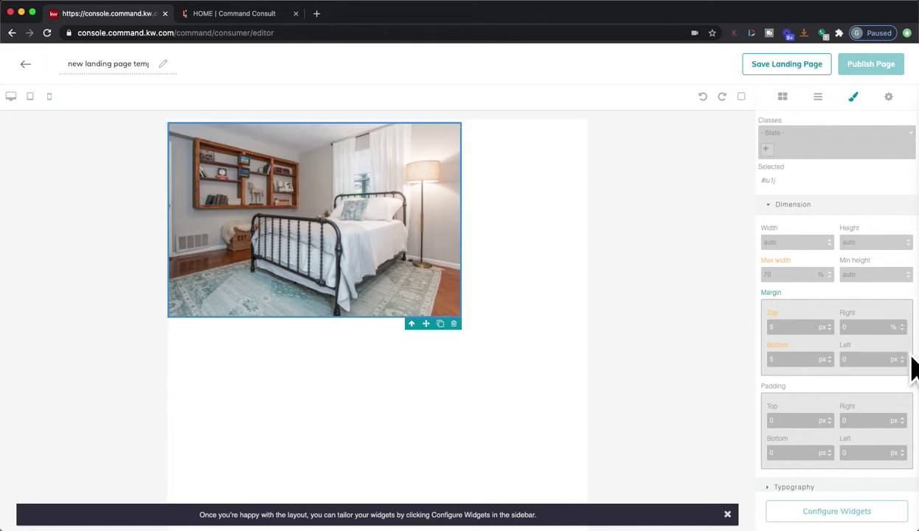
pyautogui.click(898, 359)
pyautogui.click(898, 369)
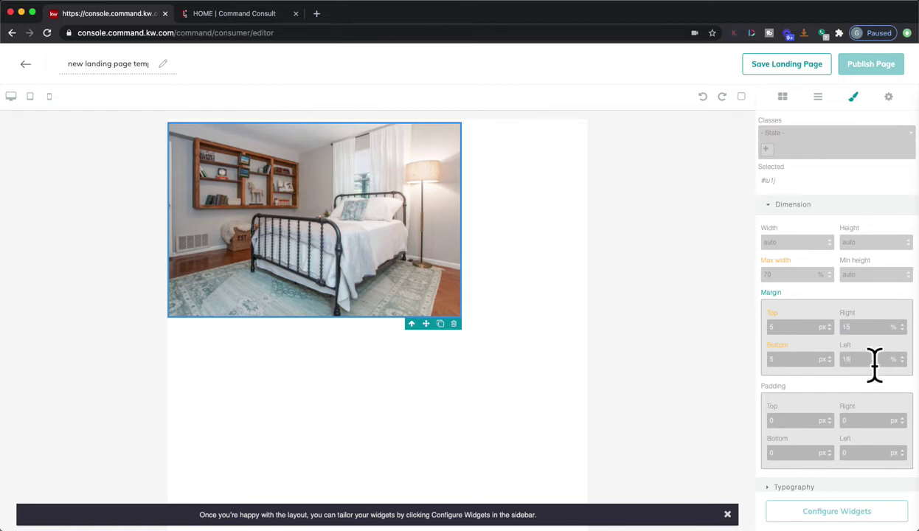
pyautogui.press('Return')
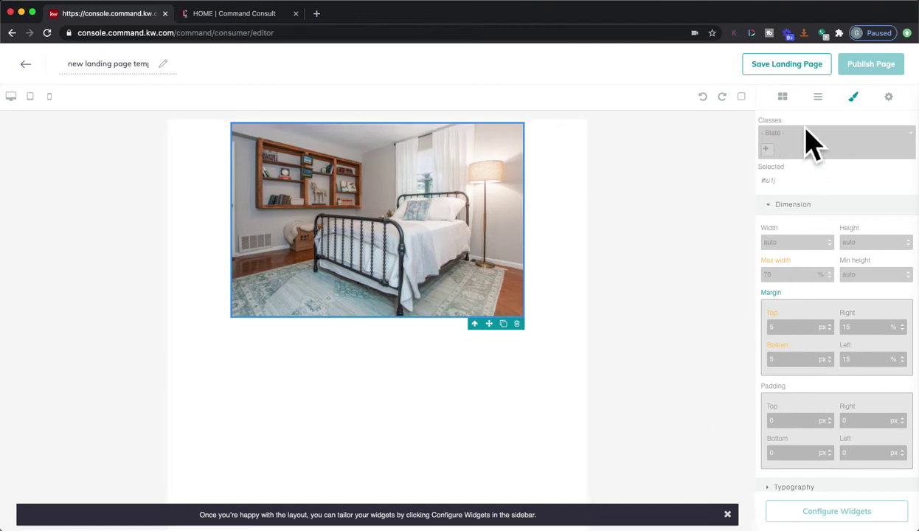
# - Browse the widgets list in the Blocks panel, then return to Style settings
pyautogui.click(782, 97)
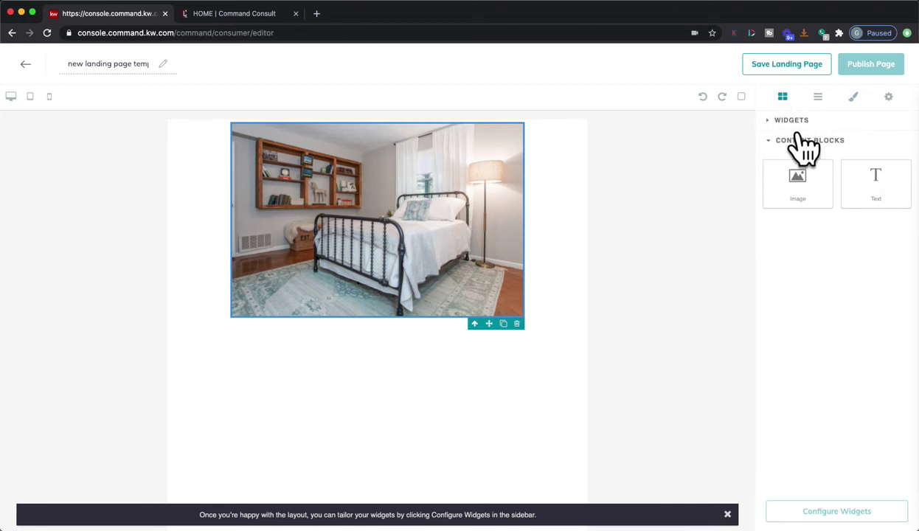
pyautogui.click(797, 135)
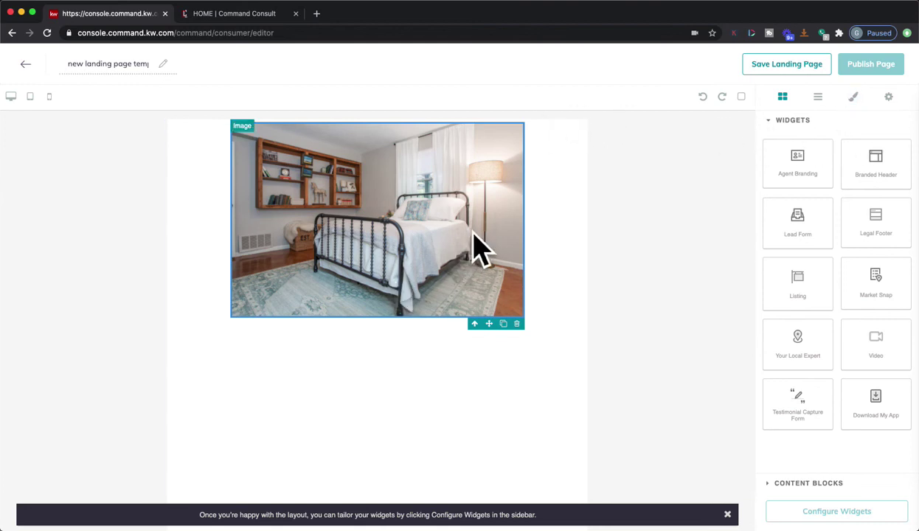
pyautogui.click(853, 98)
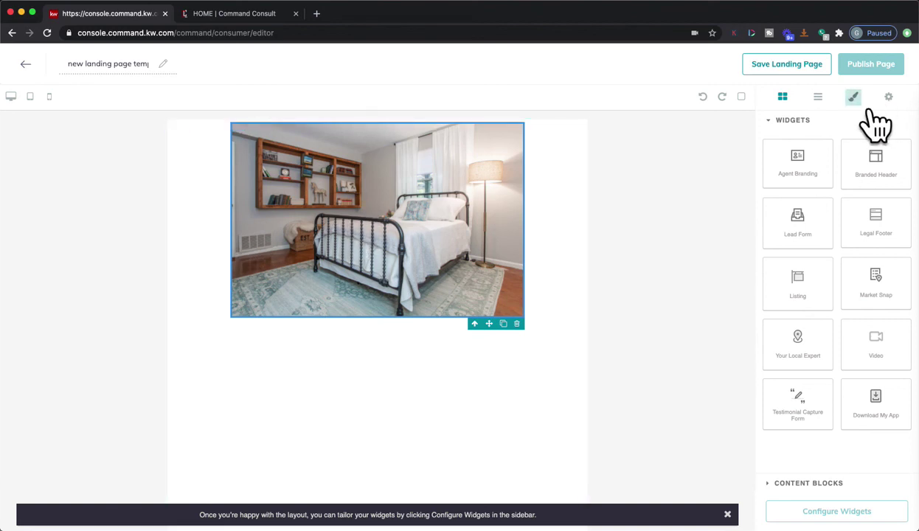
# - Reselect the bedroom image, then switch to the HOME | Command Consult browser tab
pyautogui.click(550, 254)
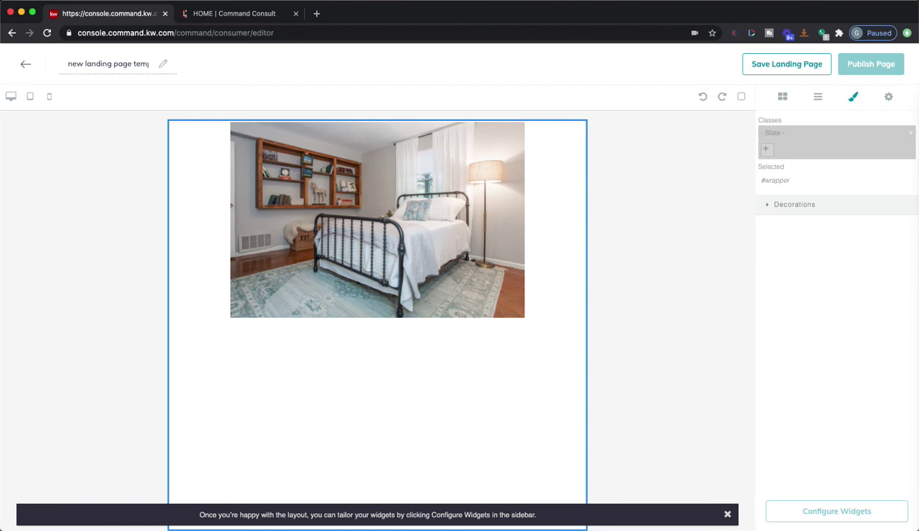
pyautogui.click(475, 261)
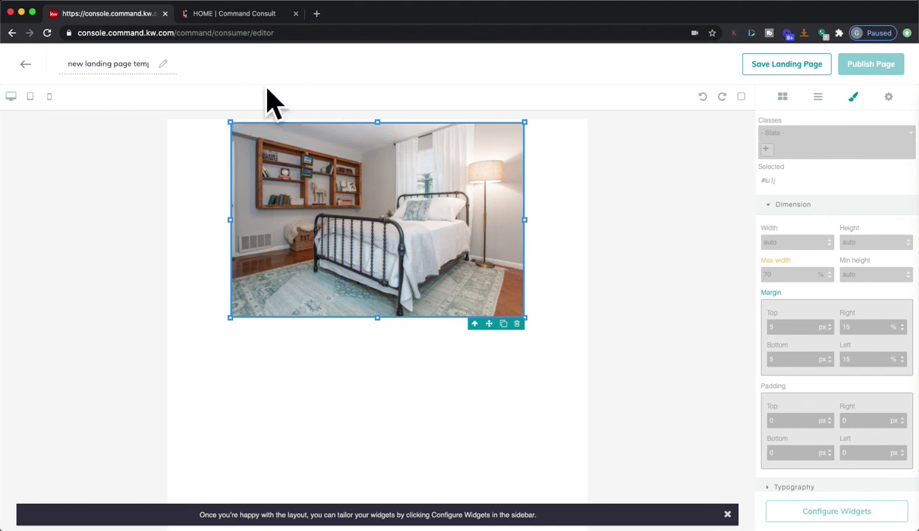
pyautogui.click(223, 15)
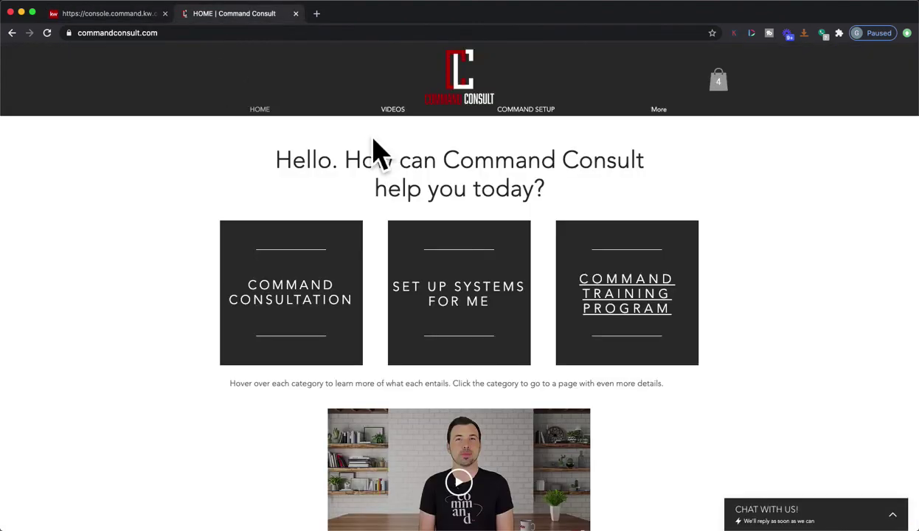